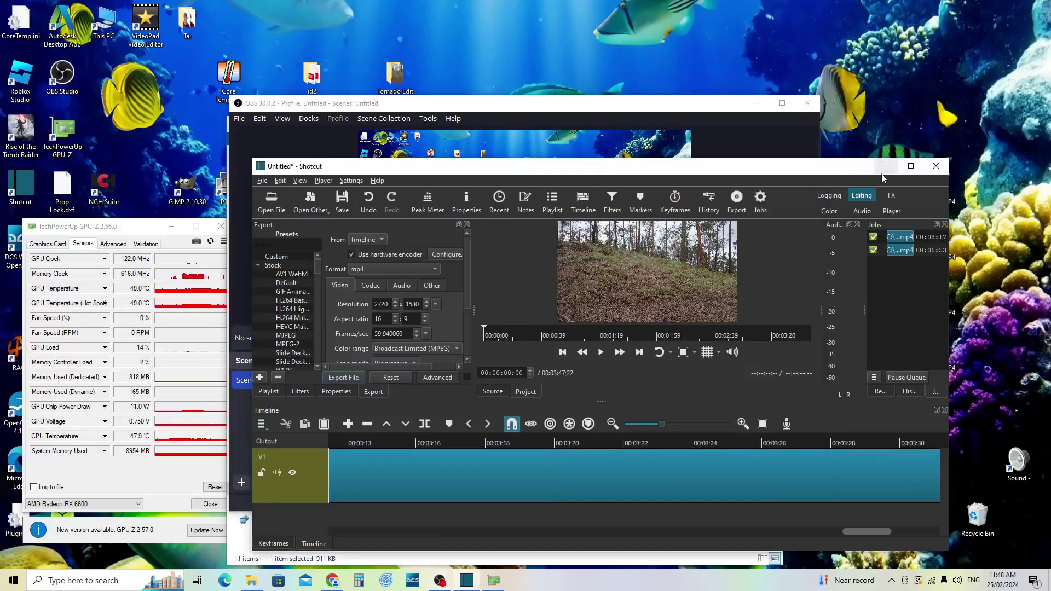
# - Maximize the Shotcut editor window to fill the entire screen
pyautogui.click(911, 166)
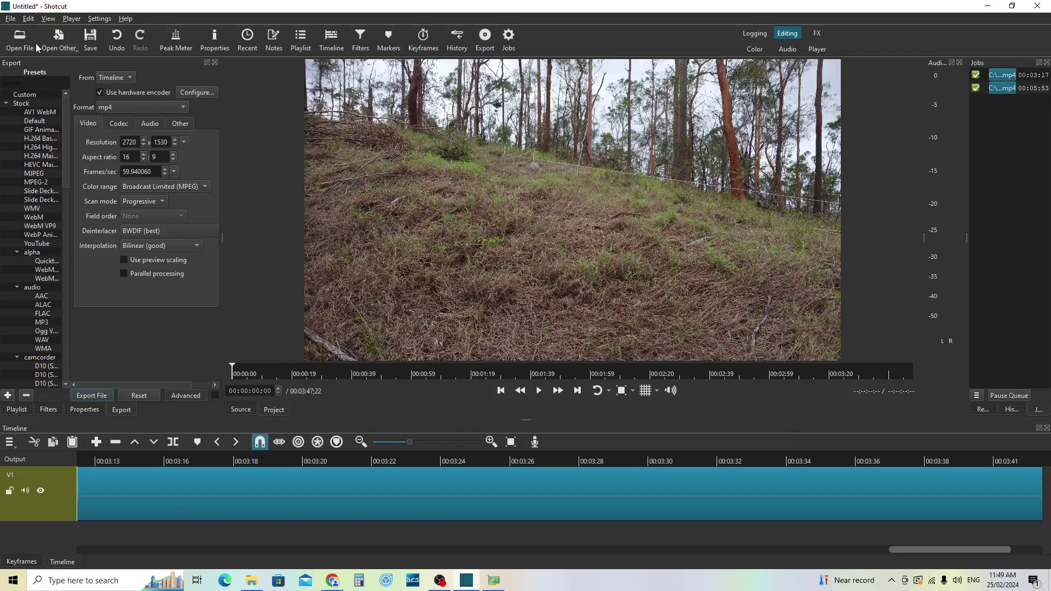
pyautogui.click(10, 18)
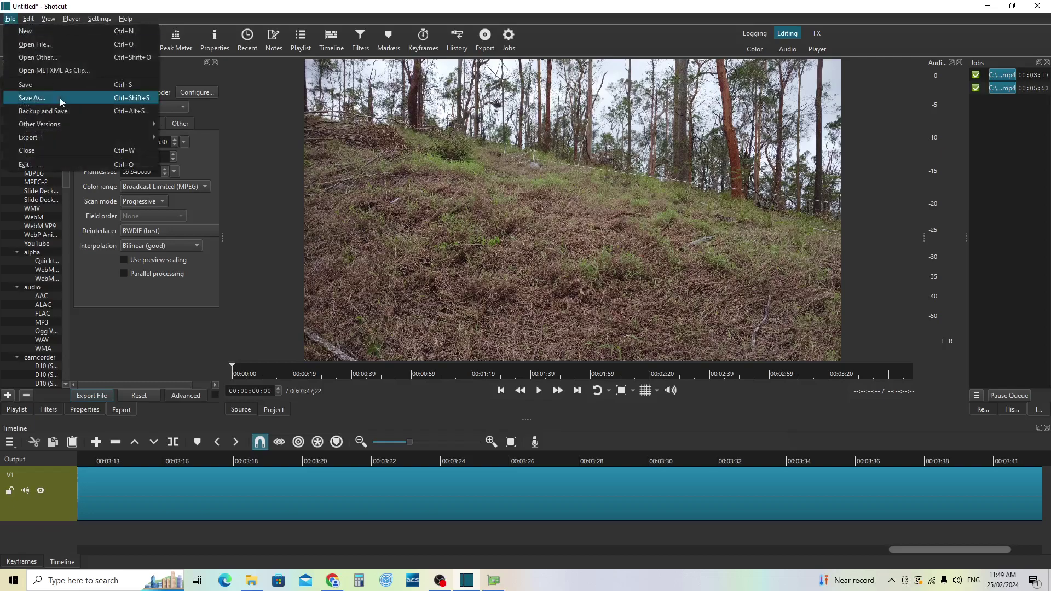
pyautogui.moveTo(52, 137)
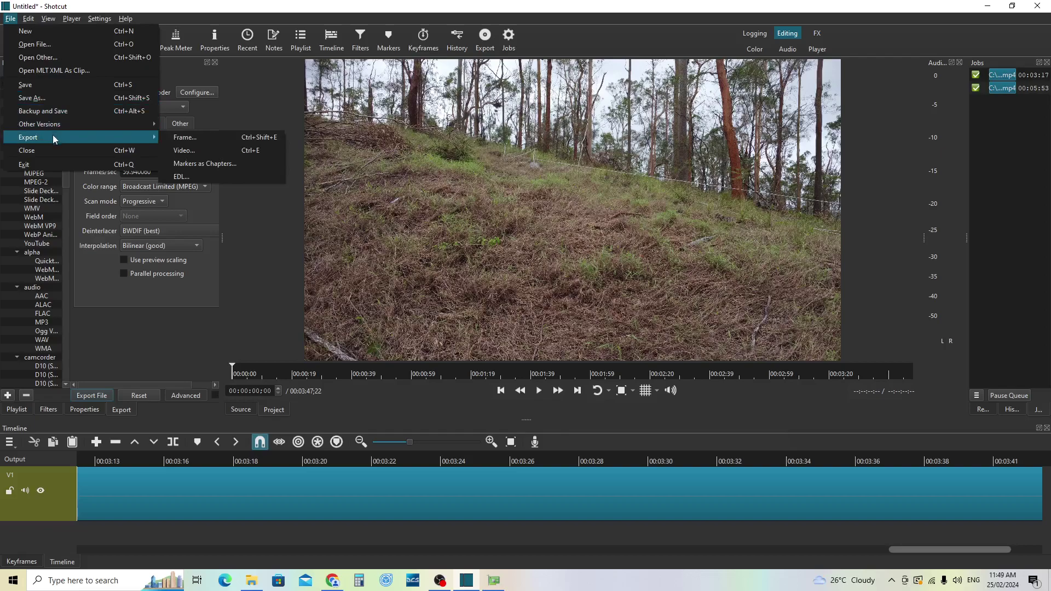
pyautogui.click(208, 151)
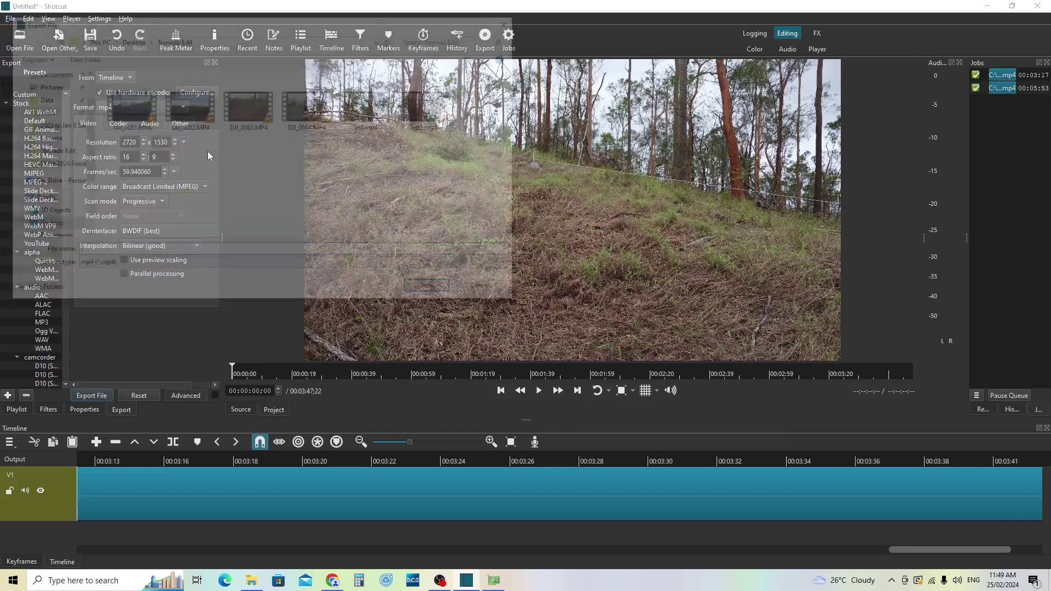
pyautogui.click(478, 286)
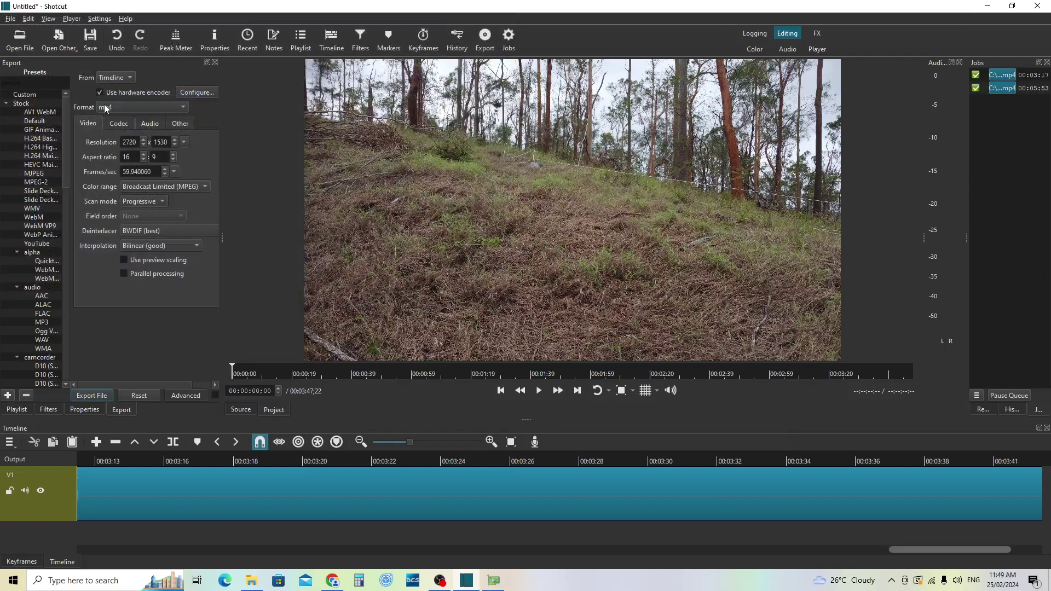
# - Detect hardware encoders in Configure Hardware Encoding, finding AMD h264_amf and hevc_amf
pyautogui.click(197, 92)
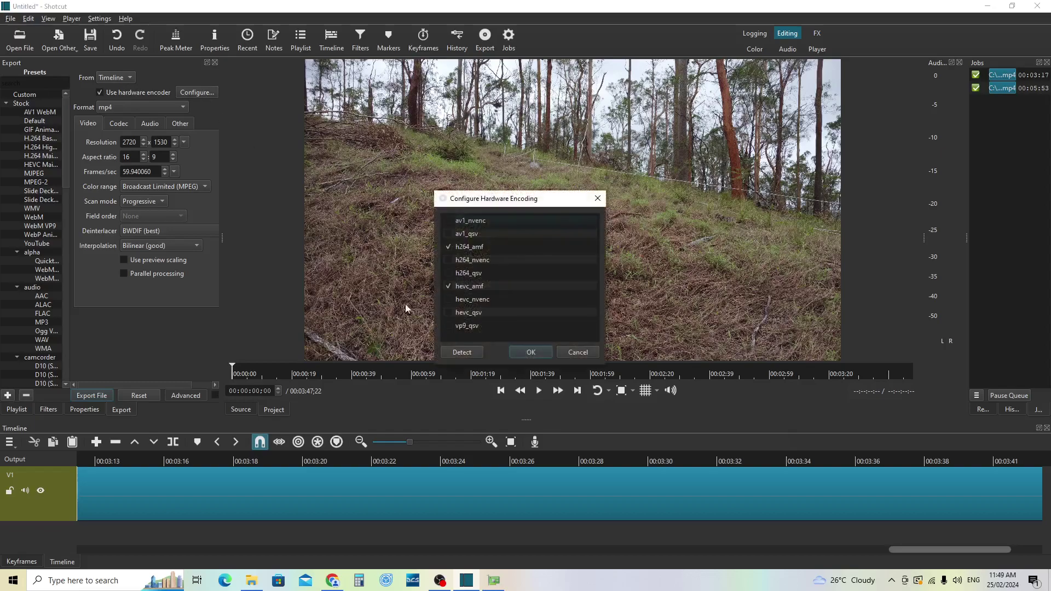
pyautogui.click(463, 353)
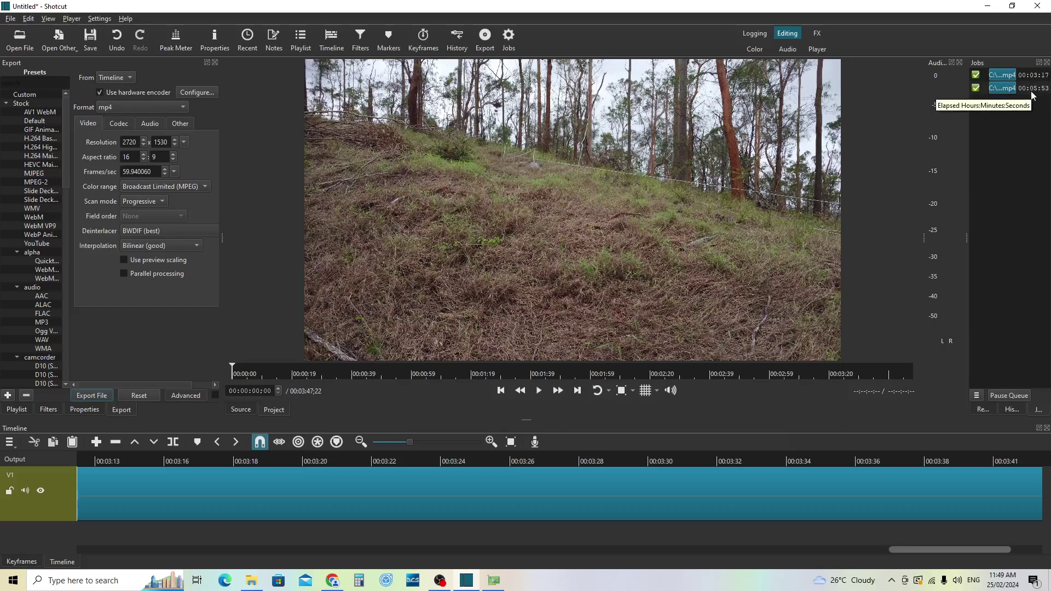
# - Restore Shotcut, move GPU-Z up, launch Core Temp beside it, and bring the Videos folder forward
pyautogui.click(1012, 7)
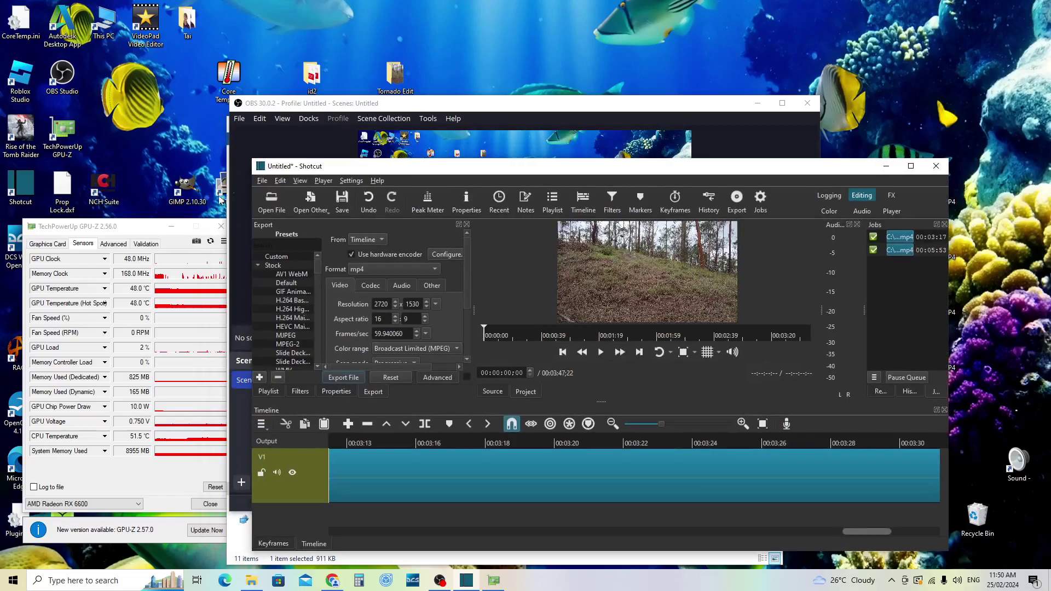
pyautogui.moveTo(140, 232); pyautogui.dragTo(118, 89)
pyautogui.doubleClick(243, 73)
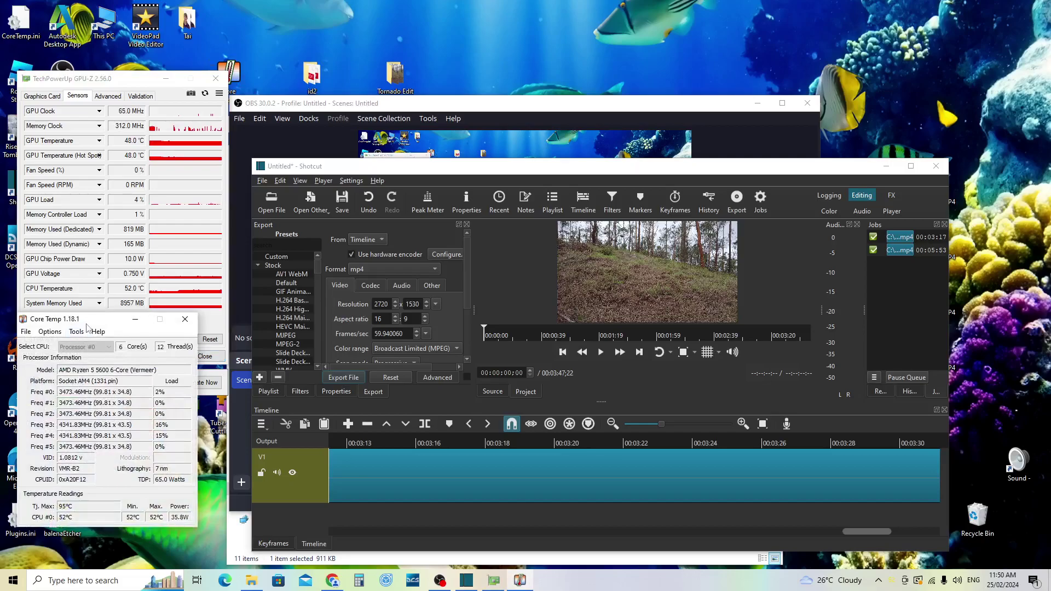
pyautogui.moveTo(89, 322); pyautogui.dragTo(92, 330)
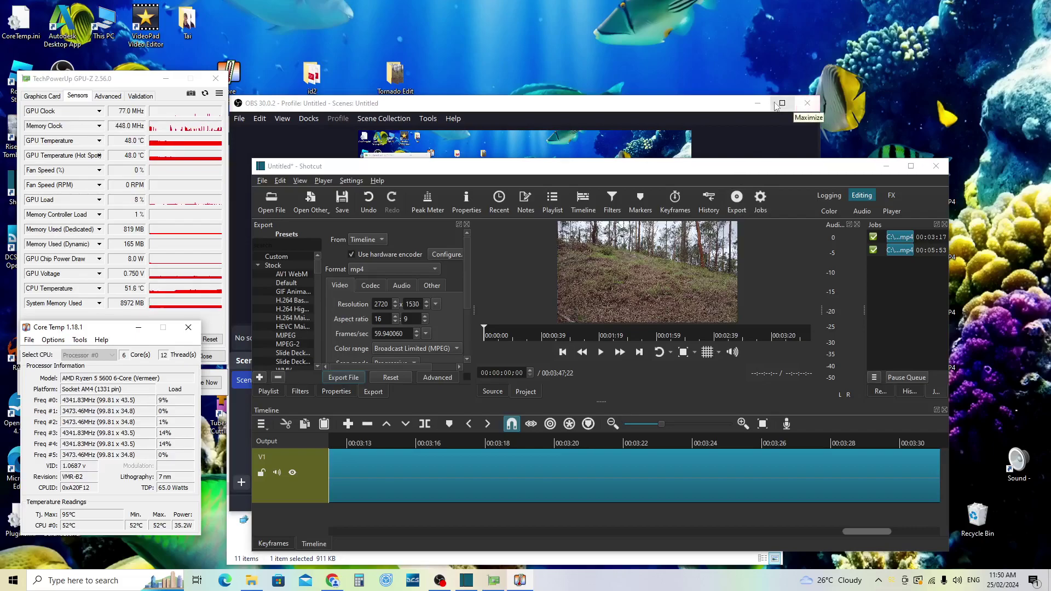
pyautogui.hotkey('alt', 'Tab')
pyautogui.hotkey('alt', 'Tab')
pyautogui.hotkey('alt', 'Tab')
pyautogui.press('Tab')
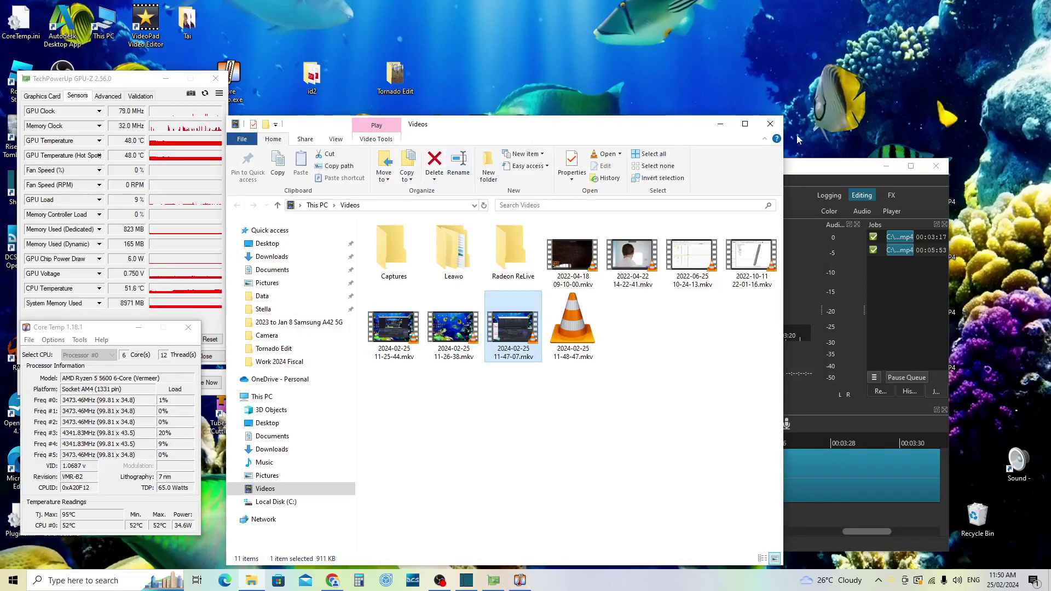
# - Close Videos and drag DJI_0083.MP4 from Tornado Edit after DJI_0084.MP4 on track V1
pyautogui.click(770, 123)
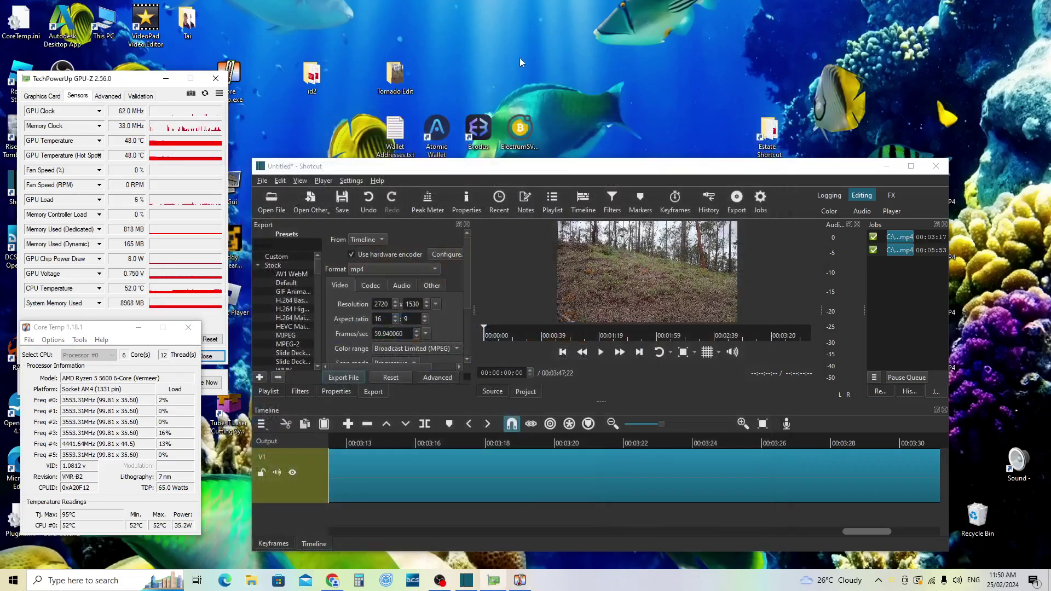
pyautogui.doubleClick(407, 75)
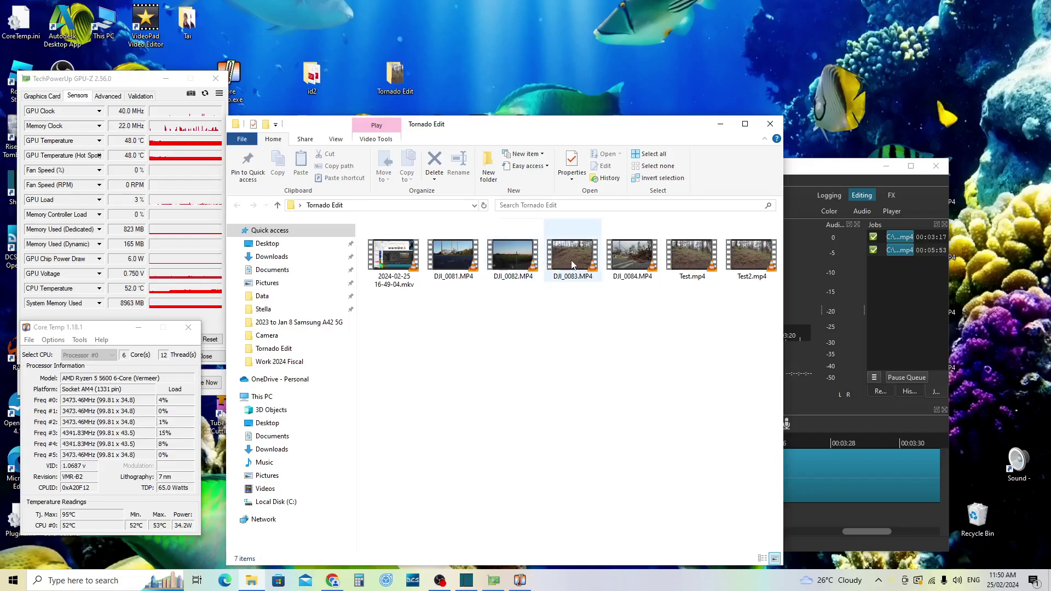
pyautogui.moveTo(572, 264); pyautogui.dragTo(839, 480)
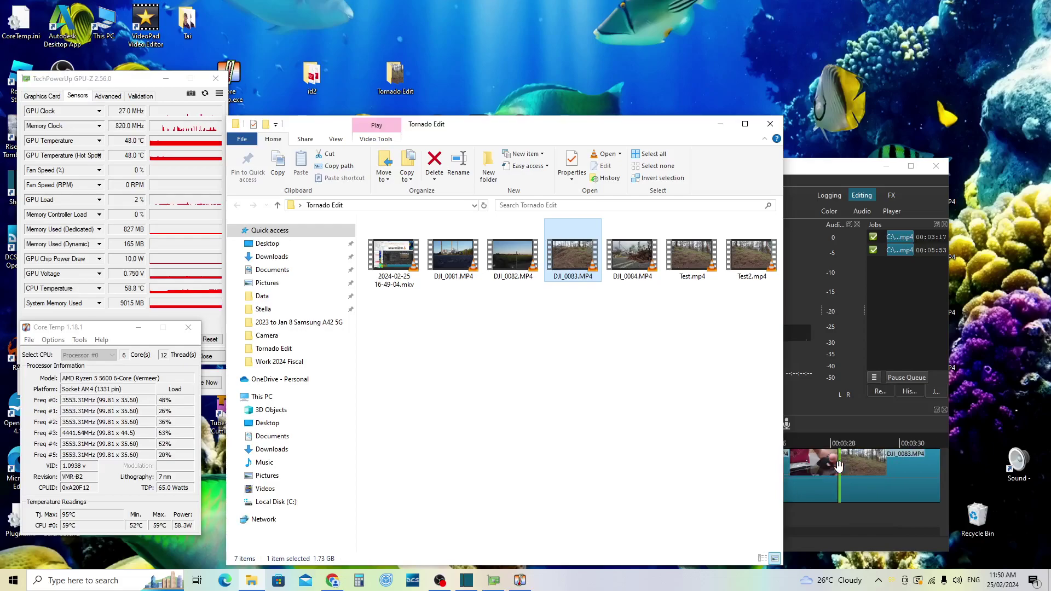
pyautogui.click(824, 176)
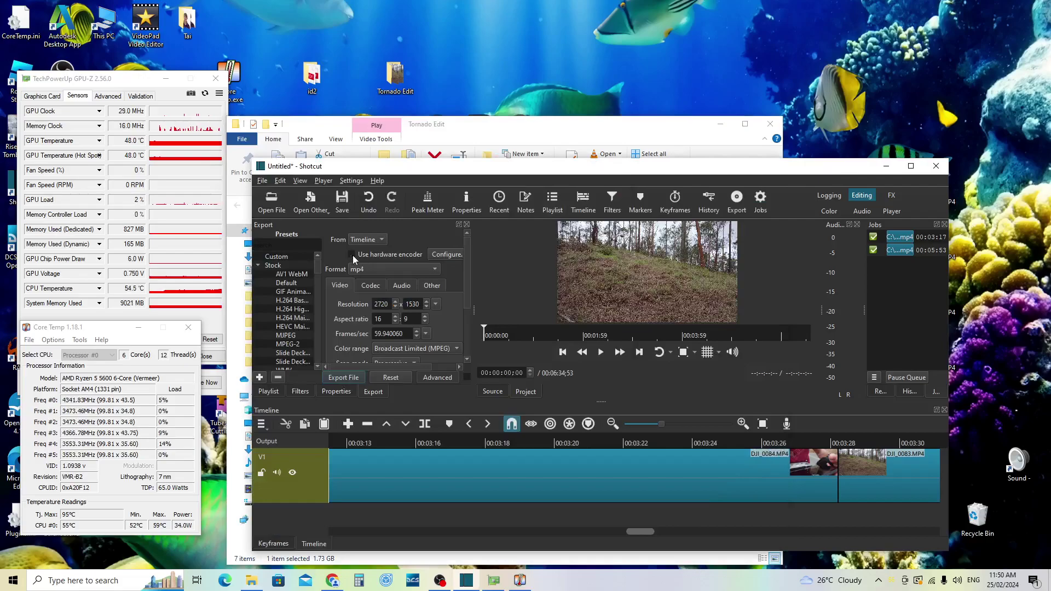
# - Export the timeline via File > Export > Video to Test2.mp4, replacing the existing file
pyautogui.click(262, 180)
pyautogui.moveTo(298, 299)
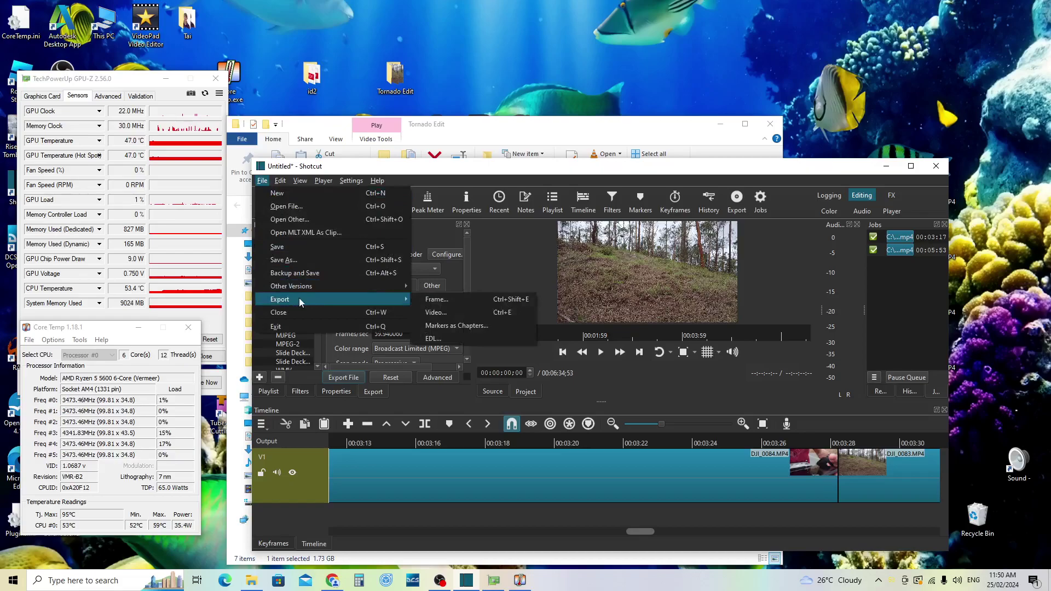
pyautogui.click(455, 316)
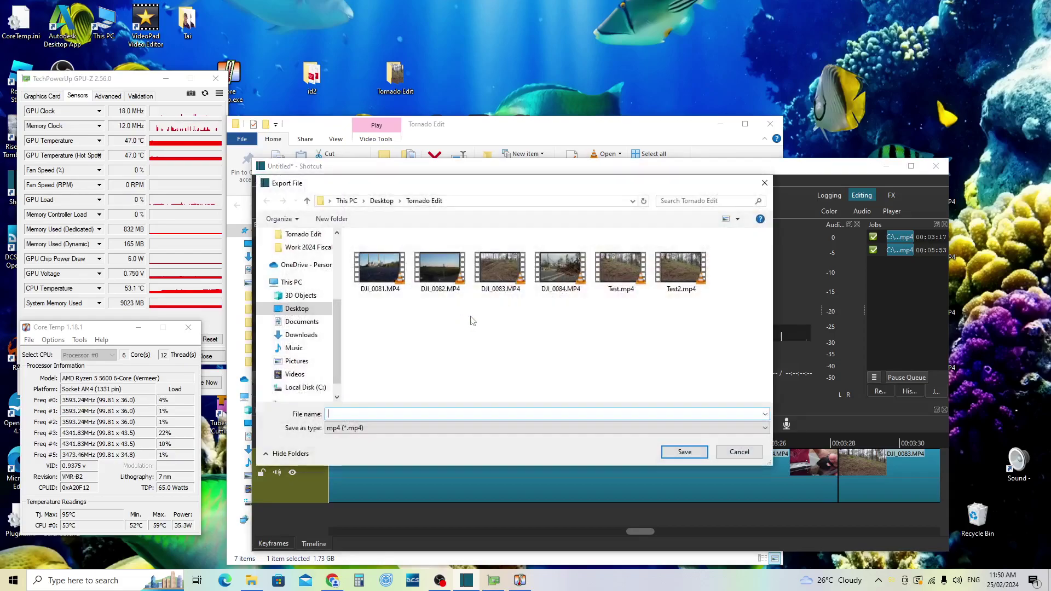
pyautogui.click(688, 287)
pyautogui.click(685, 452)
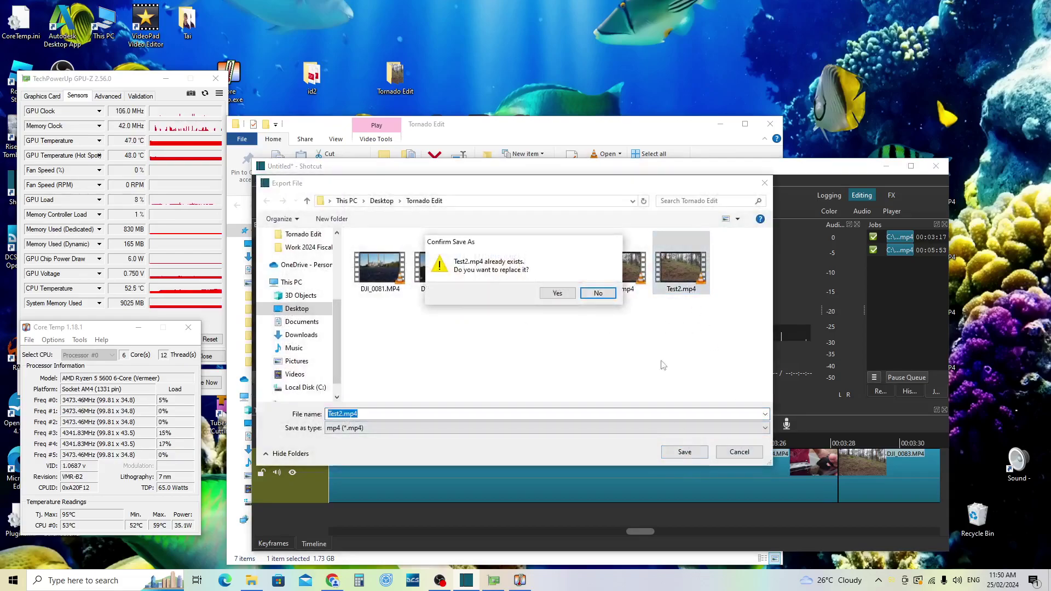
pyautogui.click(558, 297)
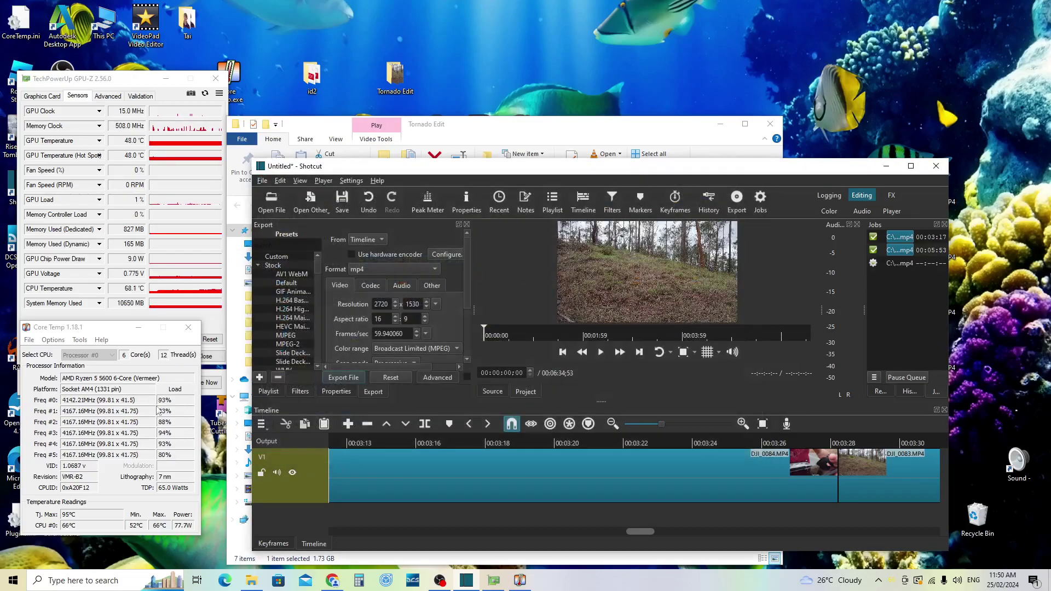
# - Reposition Core Temp around the running job and tick Use hardware encoder again
pyautogui.moveTo(113, 332); pyautogui.dragTo(394, 149)
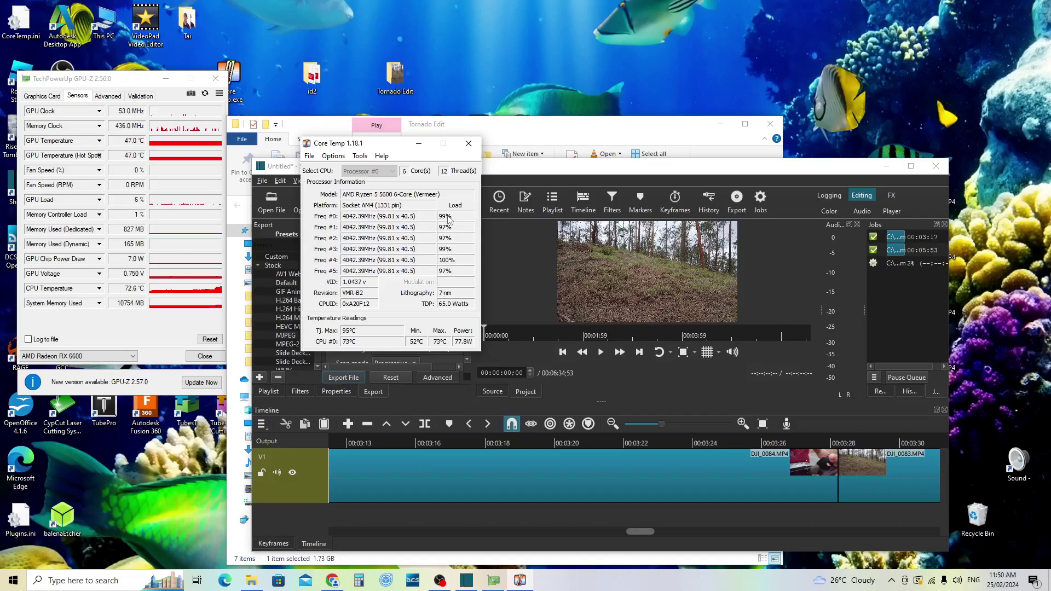
pyautogui.moveTo(383, 145); pyautogui.dragTo(364, 151)
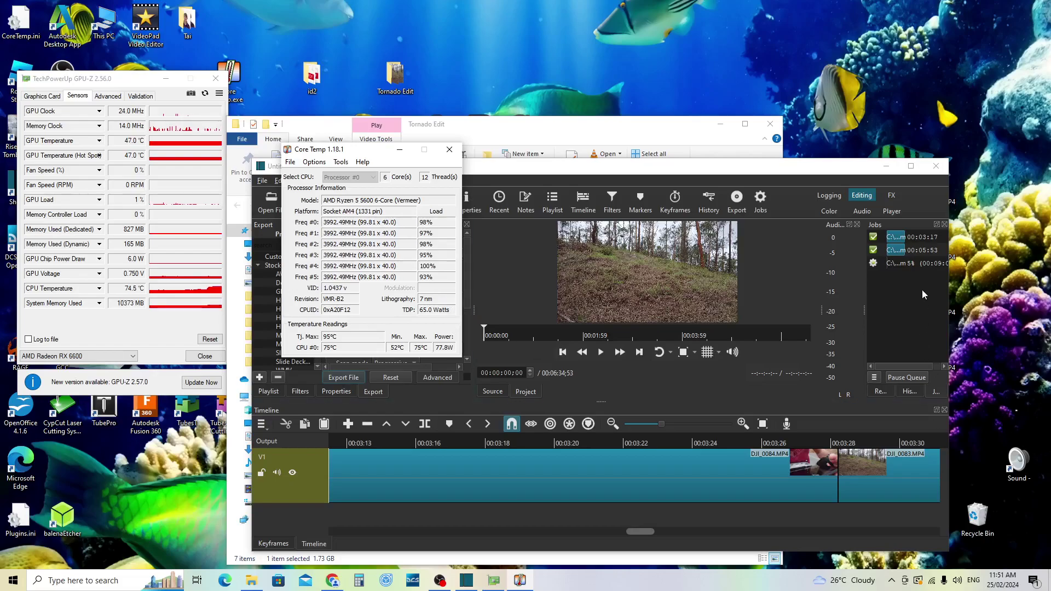
pyautogui.rightClick(917, 264)
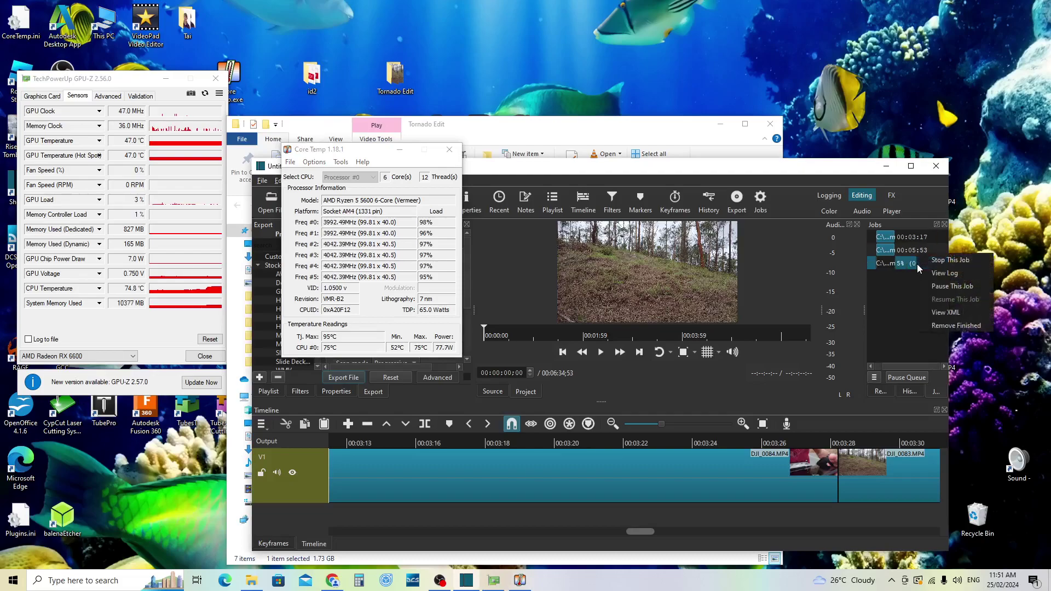
pyautogui.press('Escape')
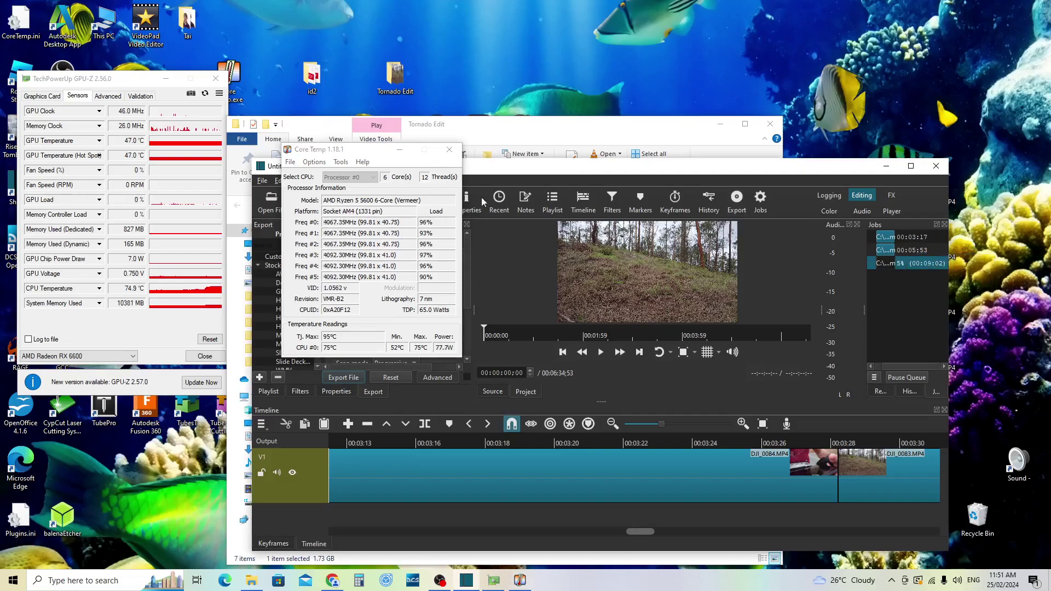
pyautogui.moveTo(356, 150); pyautogui.dragTo(200, 275)
pyautogui.click(352, 255)
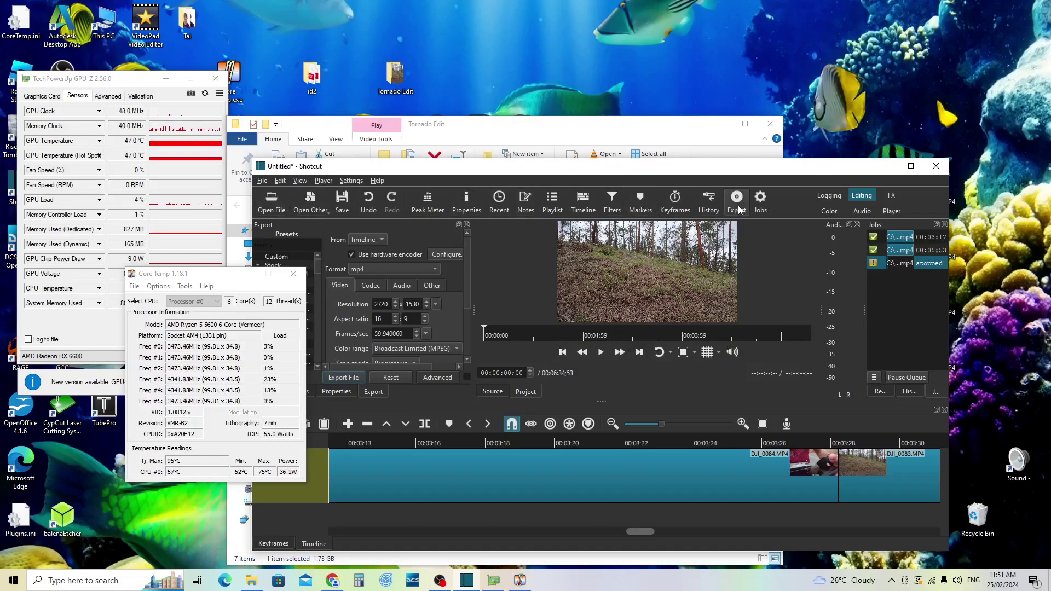
# - Export the timeline again to Test2.mp4 with hardware encoding, overwriting the old file
pyautogui.click(351, 379)
pyautogui.click(687, 284)
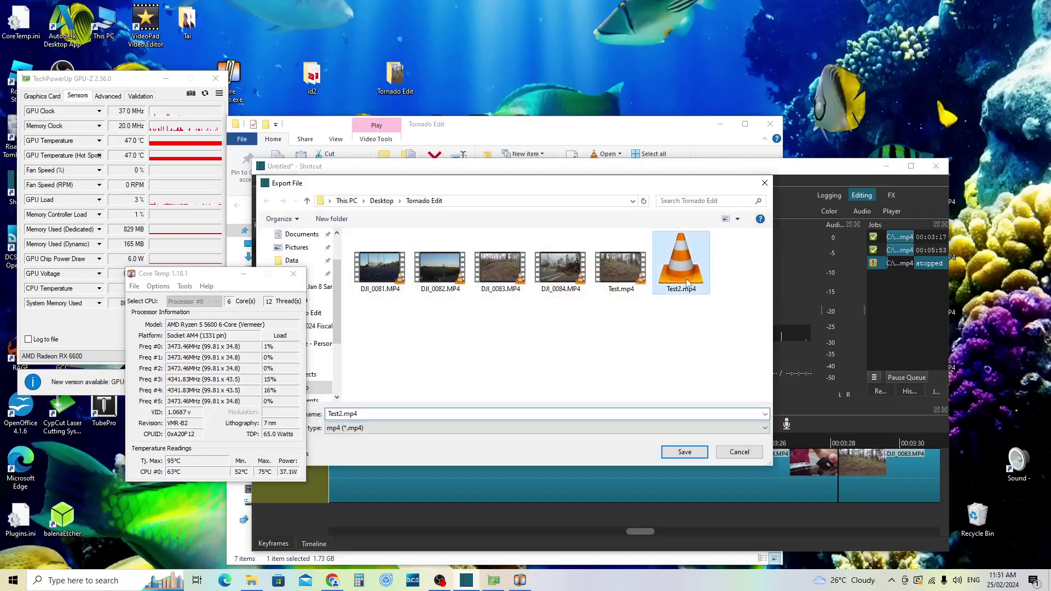
pyautogui.doubleClick(687, 284)
pyautogui.click(569, 298)
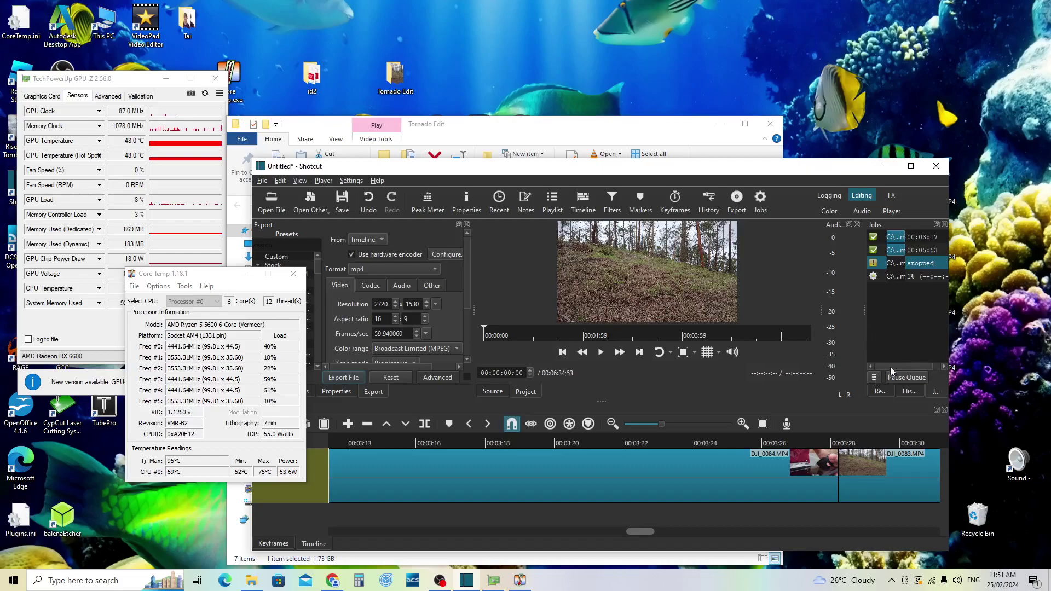
pyautogui.moveTo(890, 367); pyautogui.dragTo(930, 365)
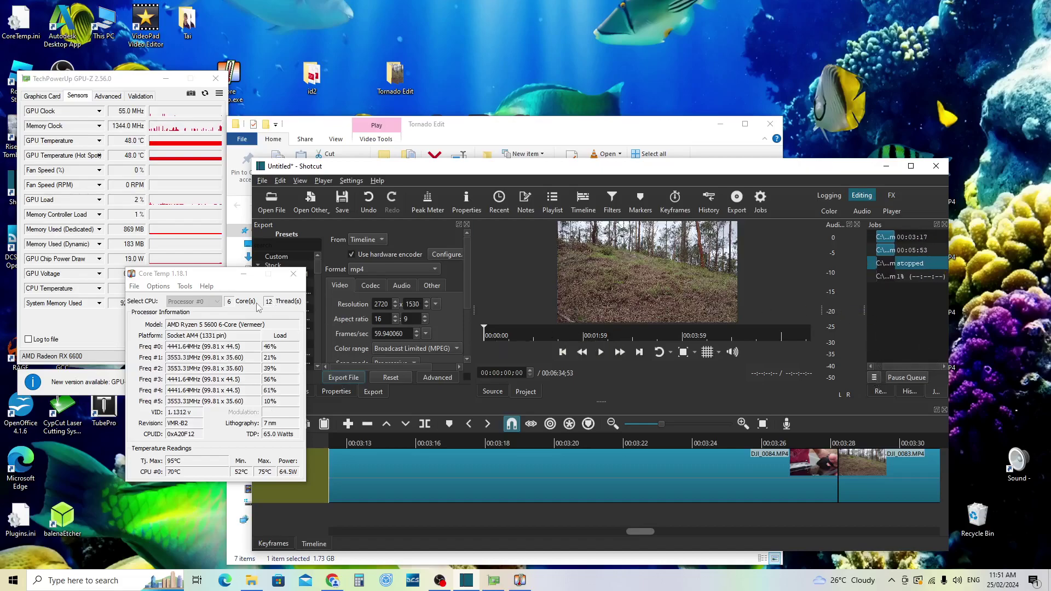
# - Move Core Temp and GPU-Z to show more sensor rows, then shift Shotcut up-left
pyautogui.moveTo(206, 280); pyautogui.dragTo(126, 251)
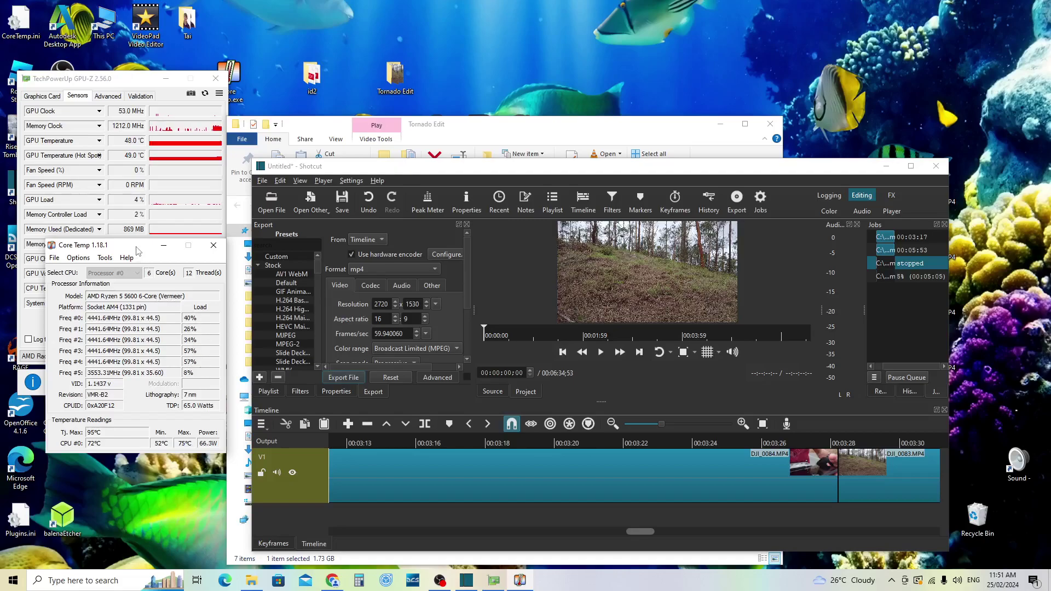
pyautogui.moveTo(137, 247); pyautogui.dragTo(139, 311)
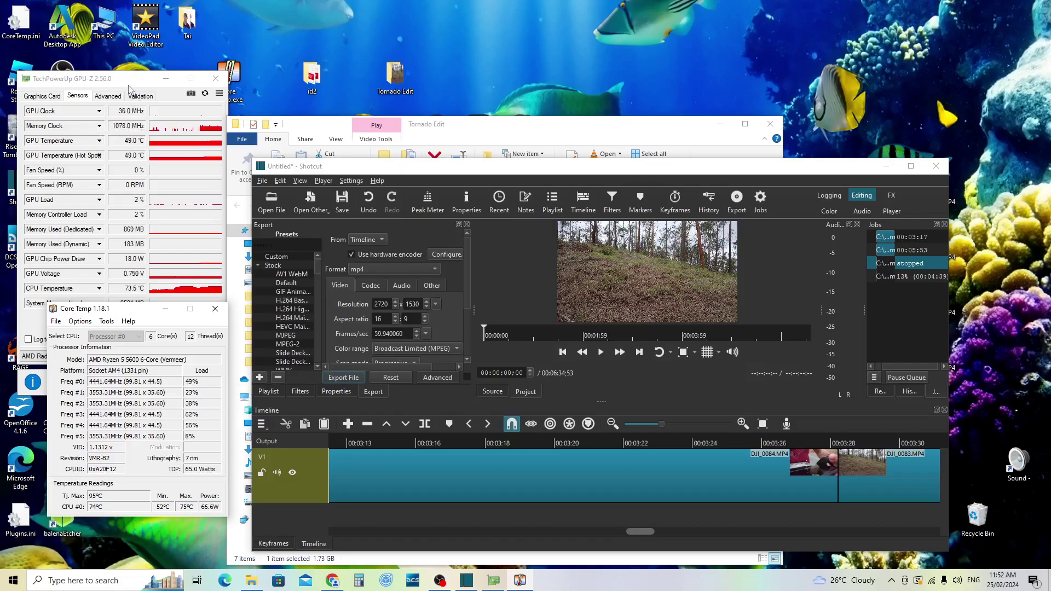
pyautogui.moveTo(129, 89); pyautogui.dragTo(132, 46)
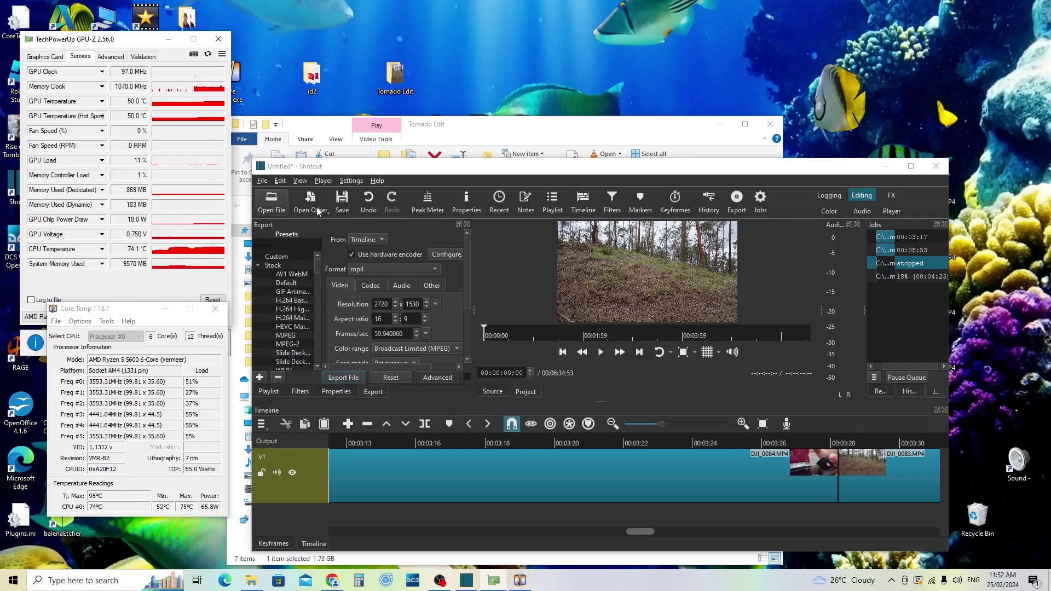
pyautogui.moveTo(474, 167); pyautogui.dragTo(429, 114)
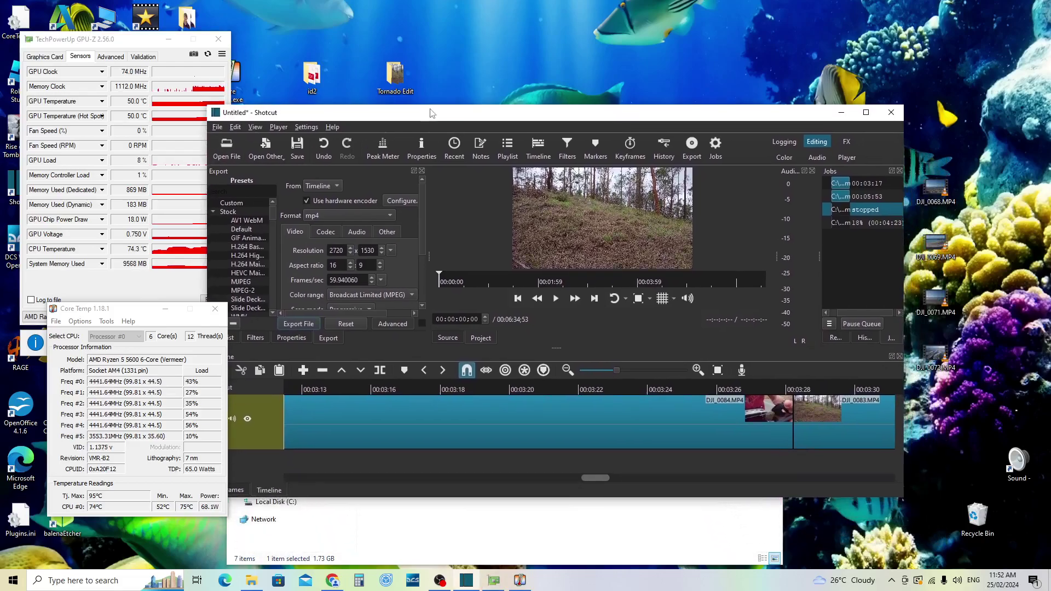
pyautogui.click(865, 112)
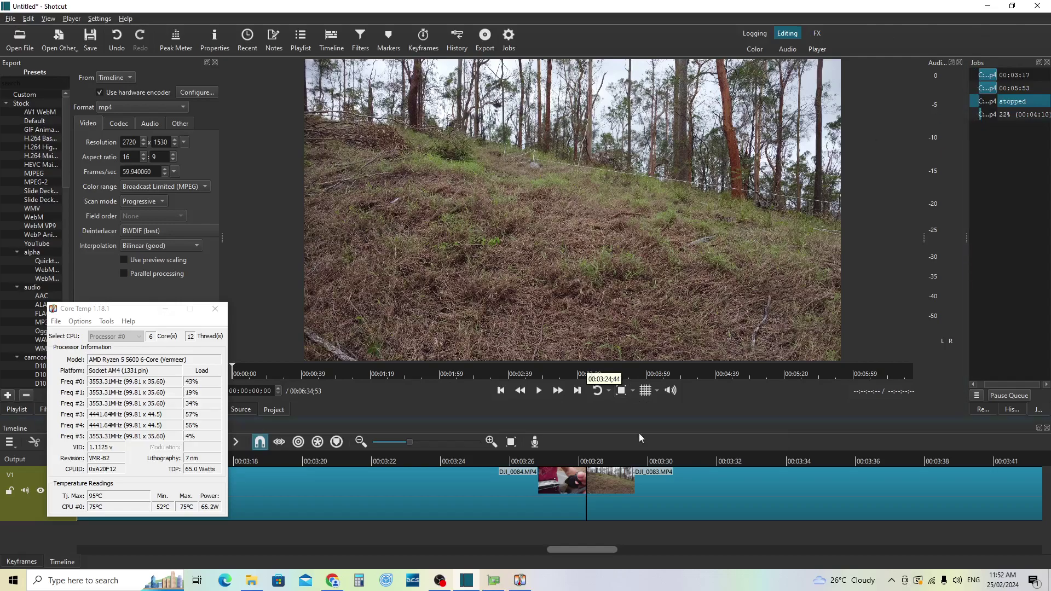
pyautogui.moveTo(599, 547); pyautogui.dragTo(688, 548)
pyautogui.moveTo(547, 545); pyautogui.dragTo(399, 365)
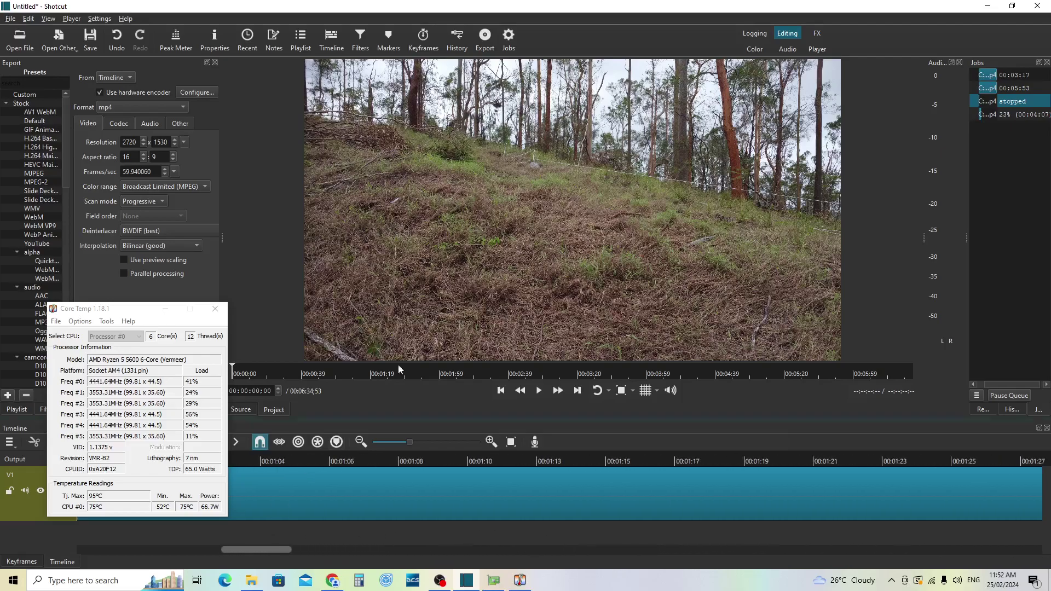
# - Restore the Shotcut window and stop the hardware-encoded Test2.mp4 export job
pyautogui.click(1012, 7)
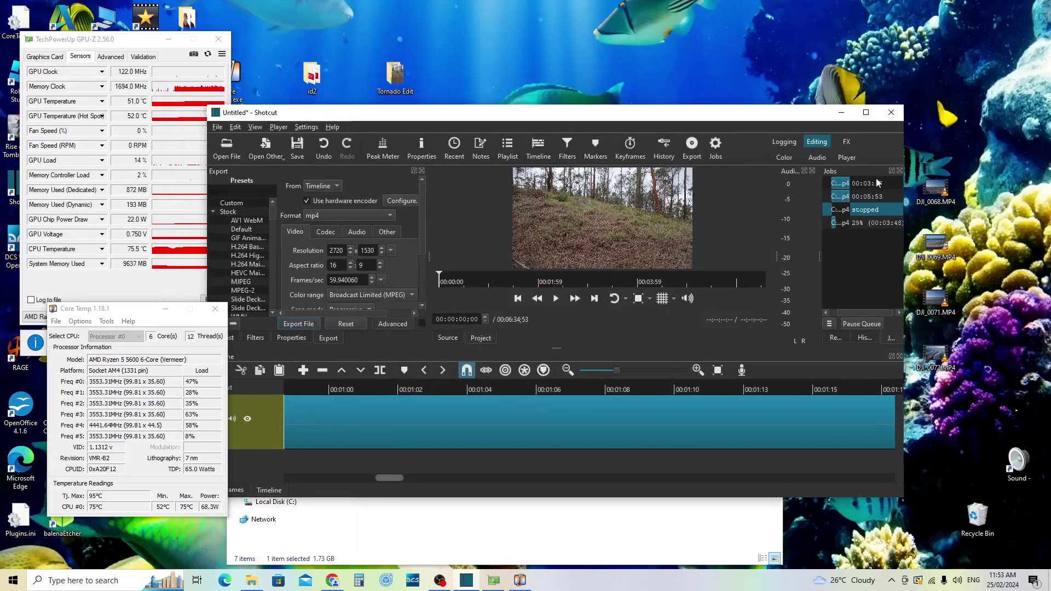
pyautogui.rightClick(867, 222)
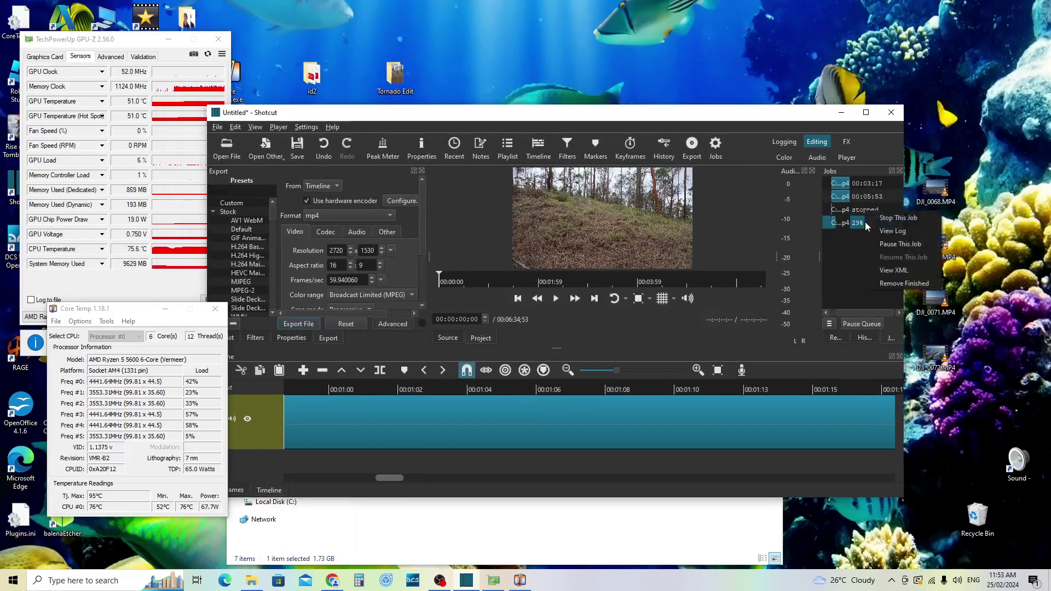
pyautogui.click(898, 222)
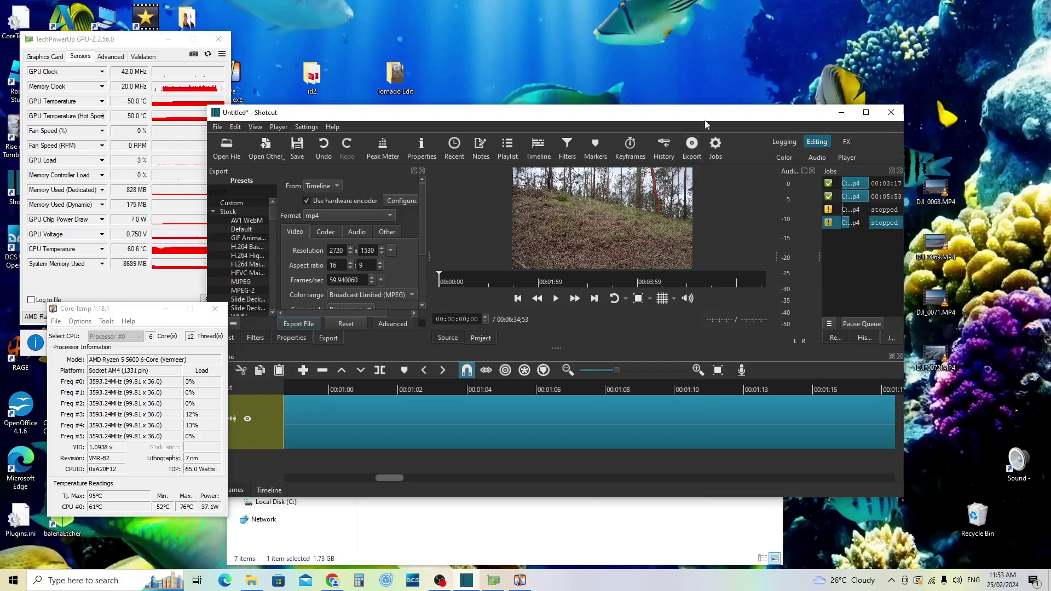
# - Move Shotcut aside and open the Tornado Edit folder from the desktop
pyautogui.moveTo(705, 112); pyautogui.dragTo(671, 219)
pyautogui.click(392, 88)
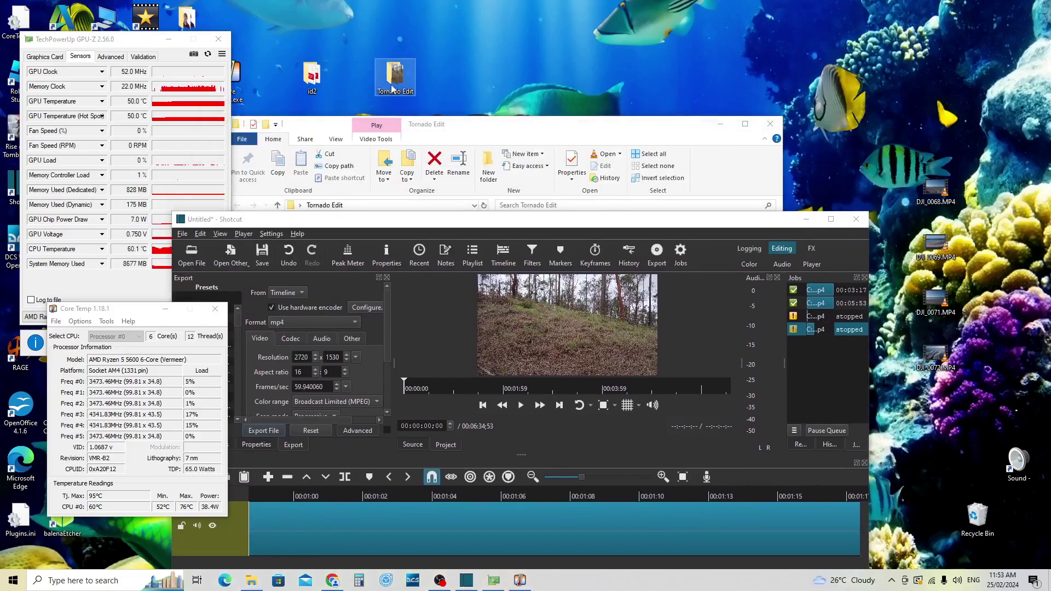
pyautogui.doubleClick(405, 87)
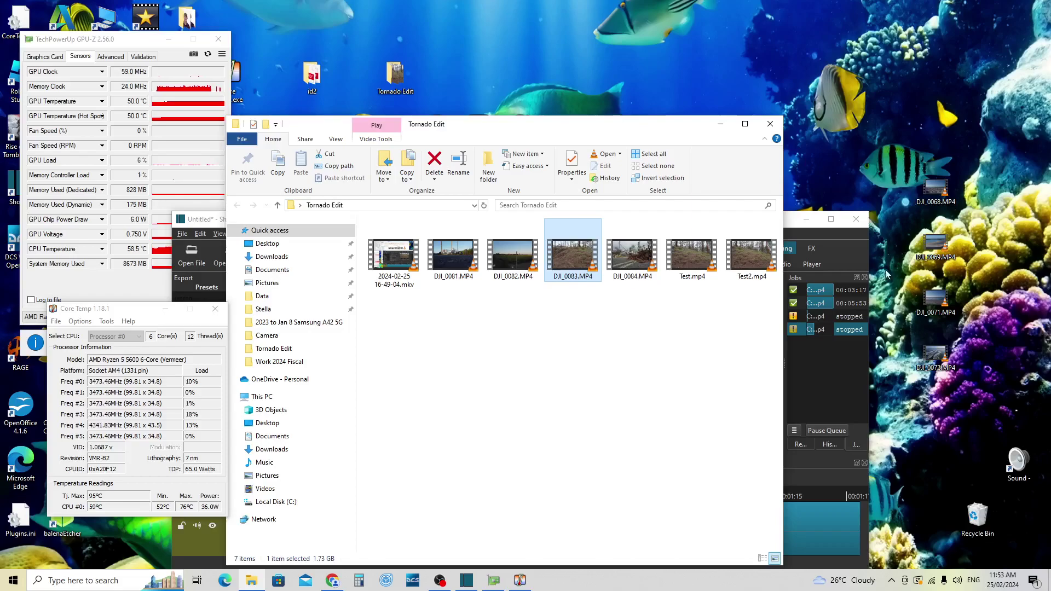
# - Go from desktop Display settings to Graphics settings, showing Shotcut set to High performance
pyautogui.rightClick(822, 164)
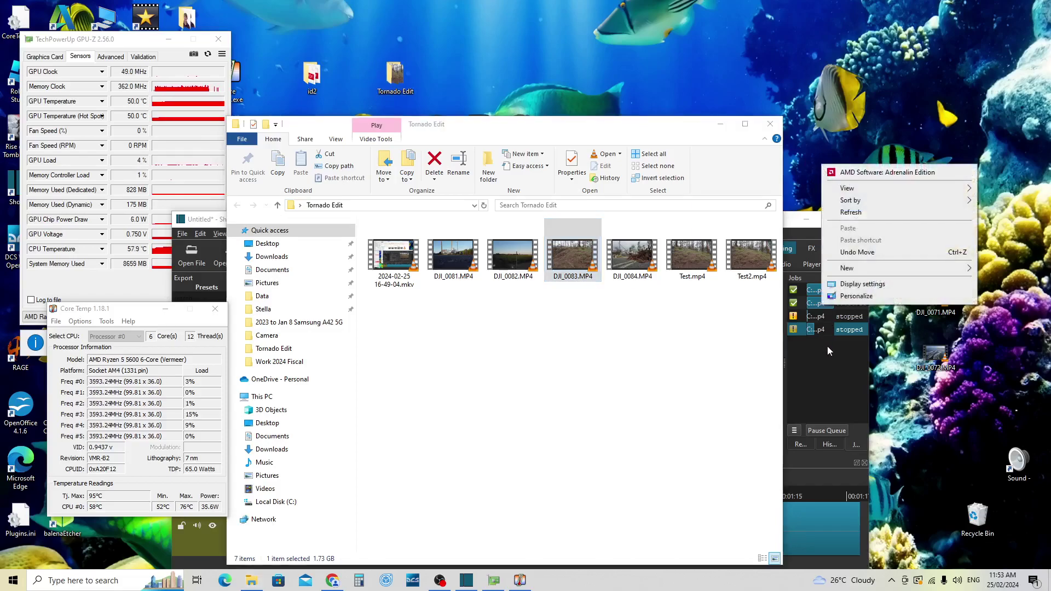
pyautogui.click(872, 285)
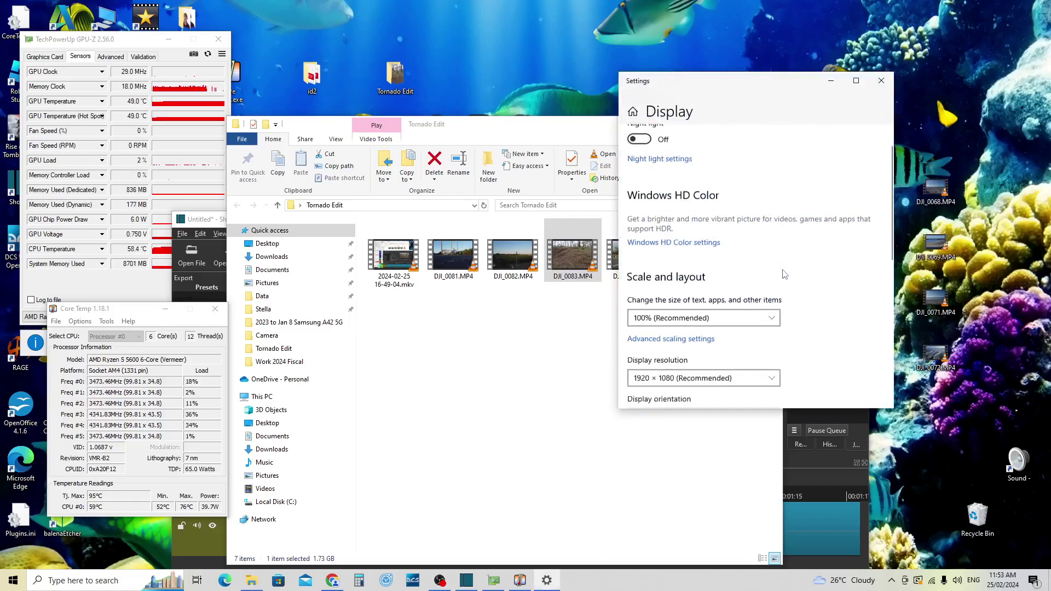
pyautogui.scroll(-5, 782, 275)
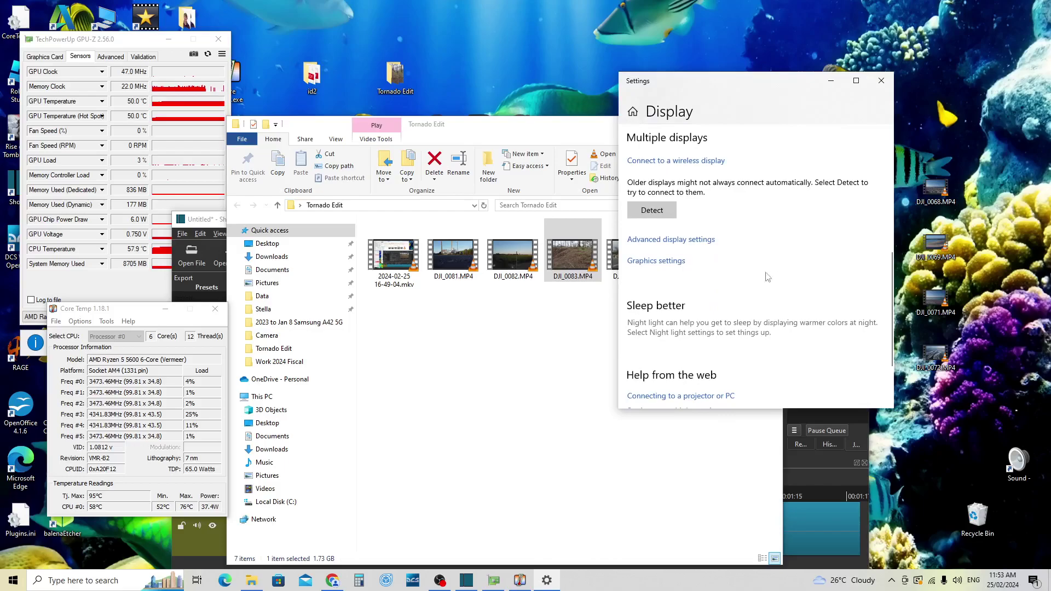
pyautogui.click(657, 261)
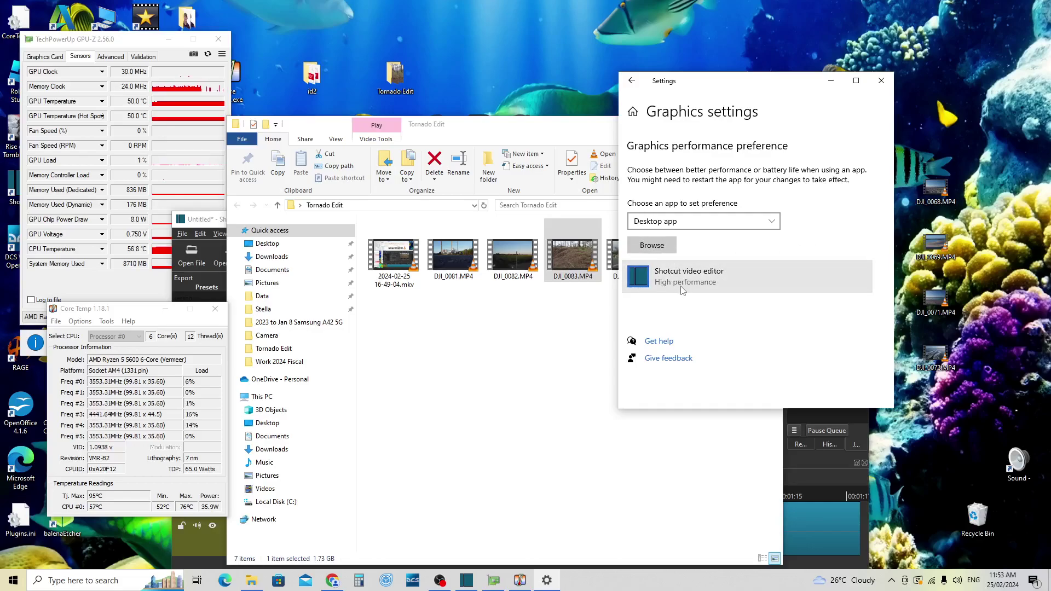
# - Open DJI_0083.MP4 from the Tornado Edit folder in VLC, go full screen, and seek to about 0:34
pyautogui.click(566, 335)
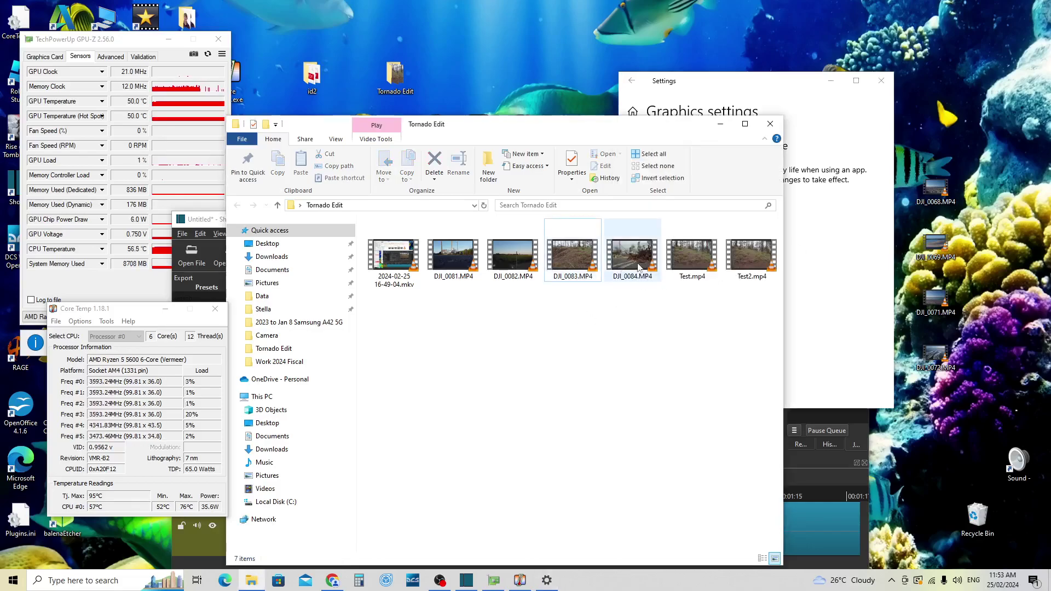
pyautogui.doubleClick(574, 268)
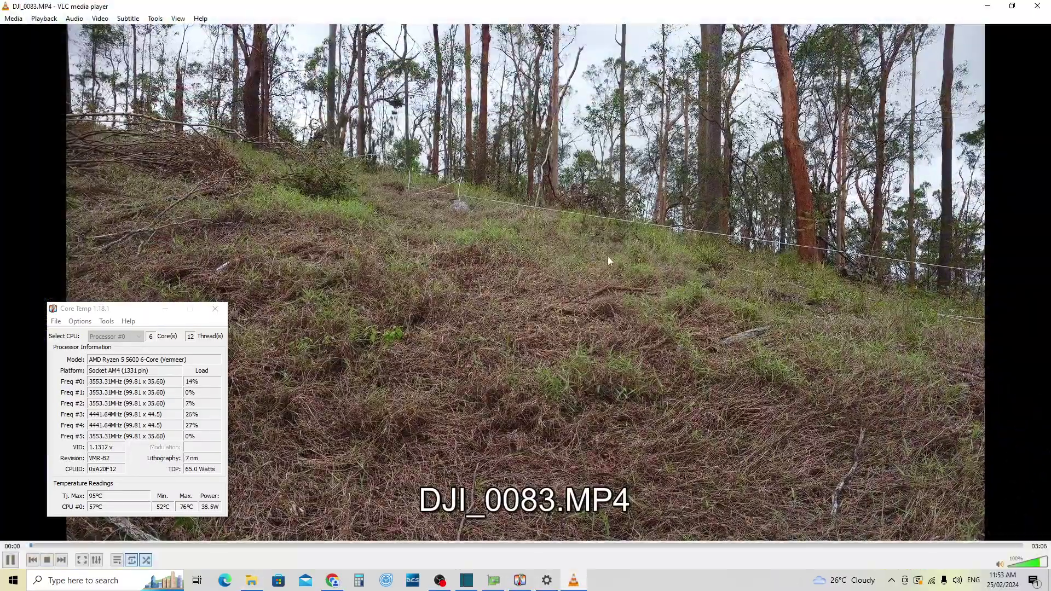
pyautogui.doubleClick(608, 257)
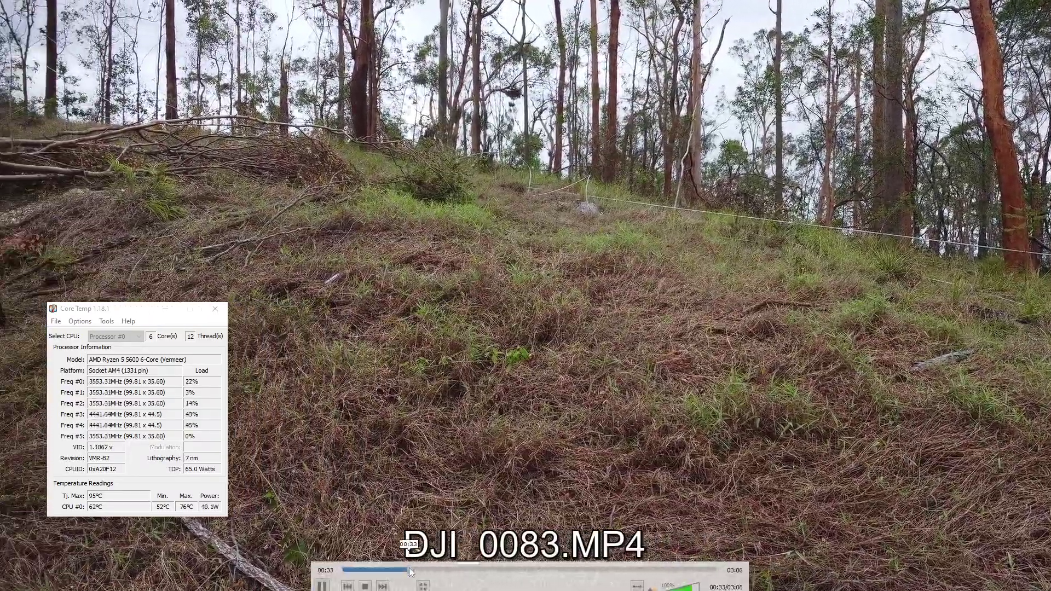
pyautogui.click(410, 570)
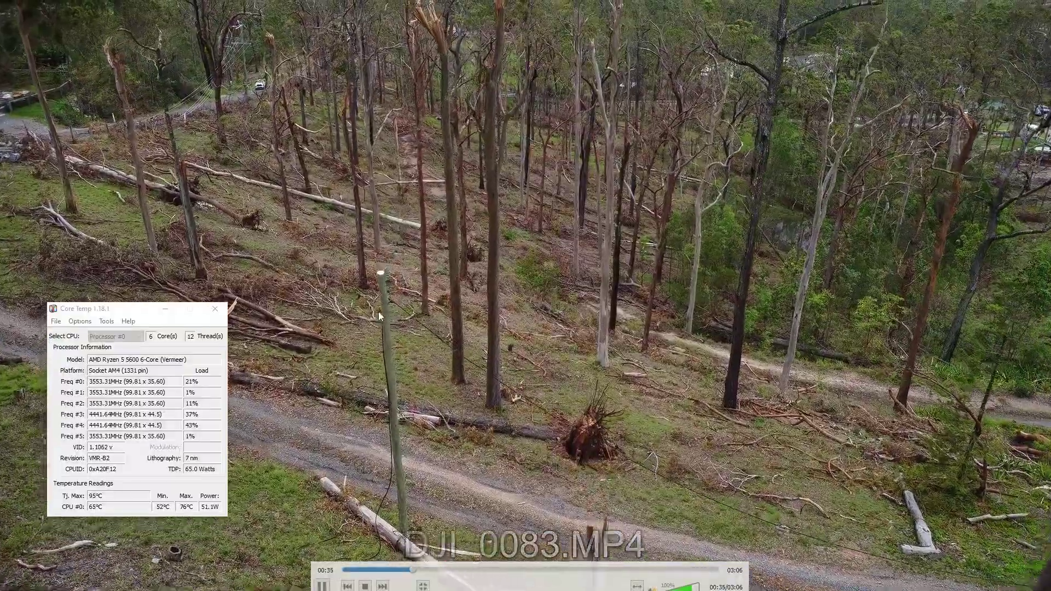